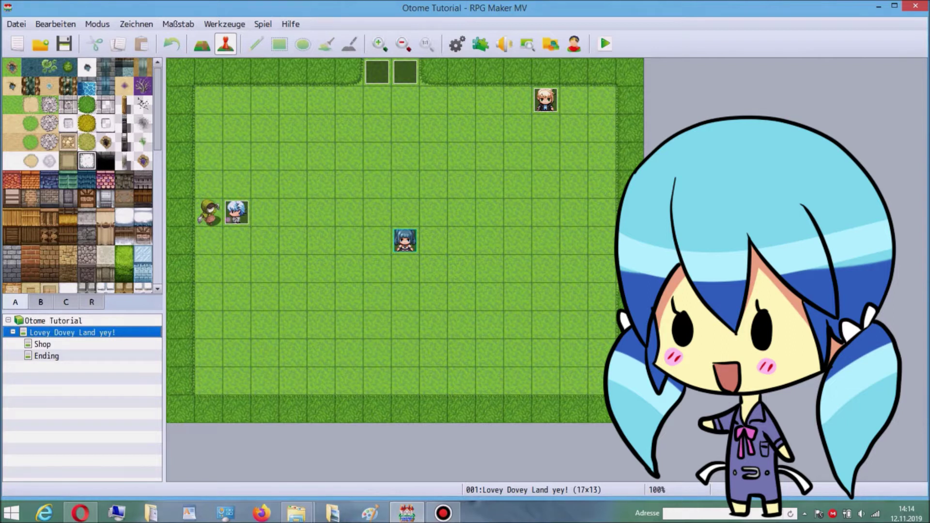
# Step: Open event EV002 for the blue-haired character at tile 2,5 on Lovey Dovey Land yey!
pyautogui.doubleClick(236, 212)
# Step: Start EV002 with Show Picture #1 using the Nile image at (0,0), 100%
pyautogui.doubleClick(493, 183)
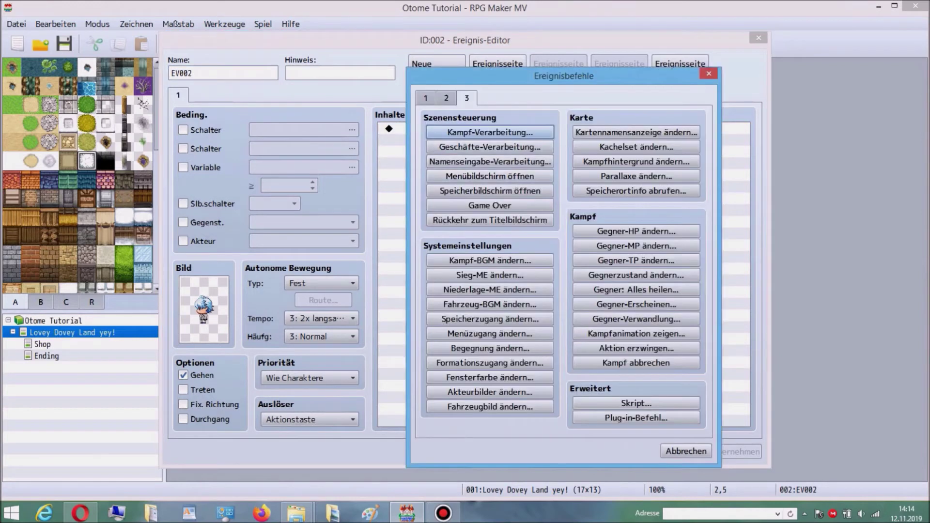
pyautogui.click(425, 98)
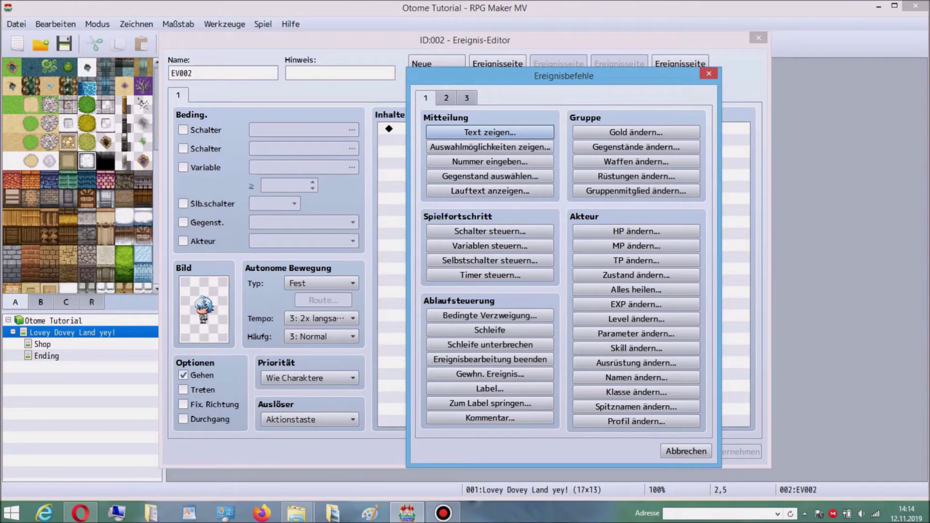
pyautogui.click(447, 98)
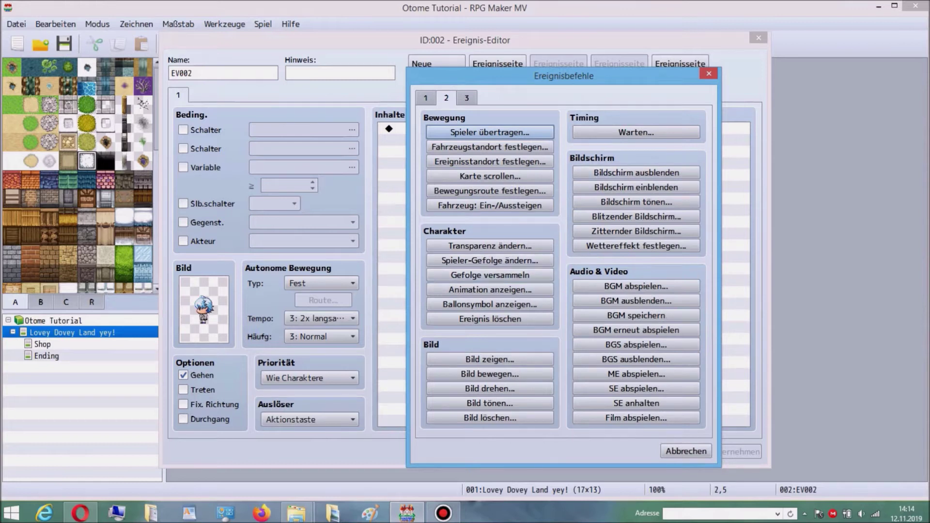
pyautogui.click(504, 359)
pyautogui.click(547, 189)
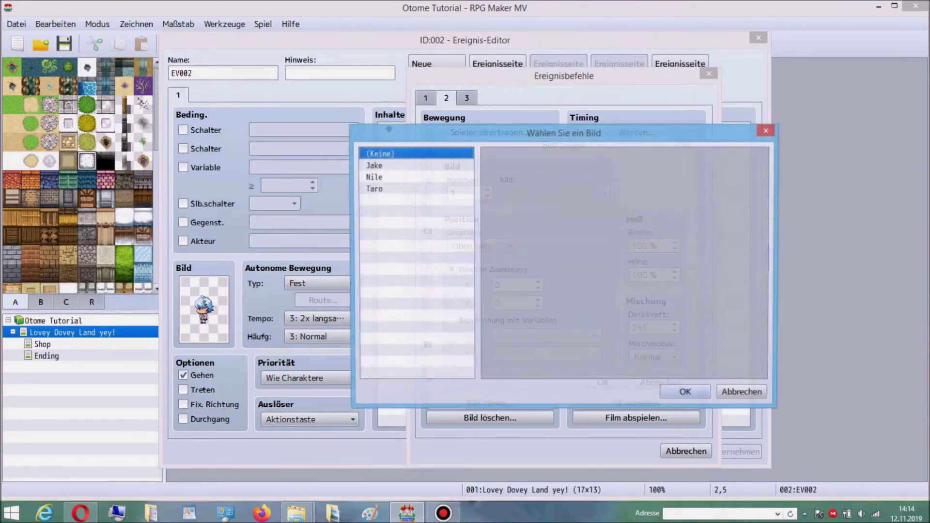
pyautogui.click(412, 175)
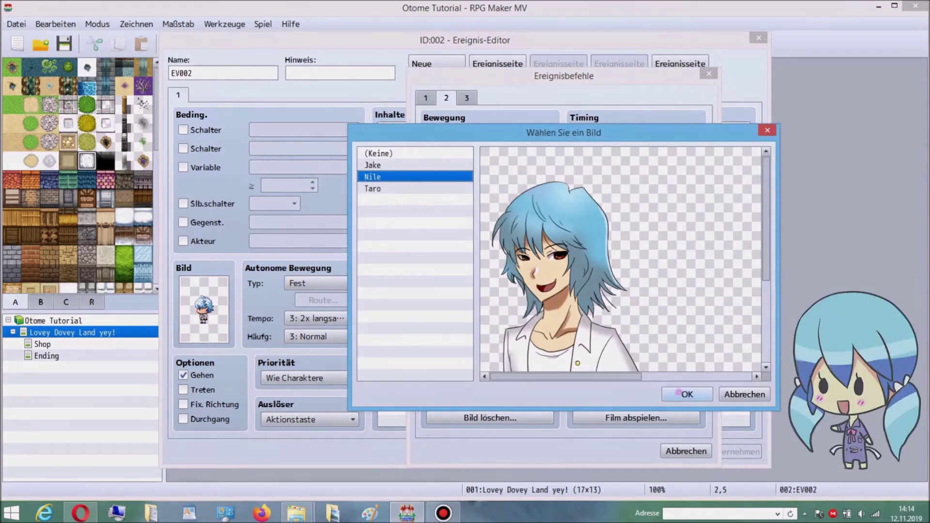
pyautogui.click(687, 394)
pyautogui.click(603, 382)
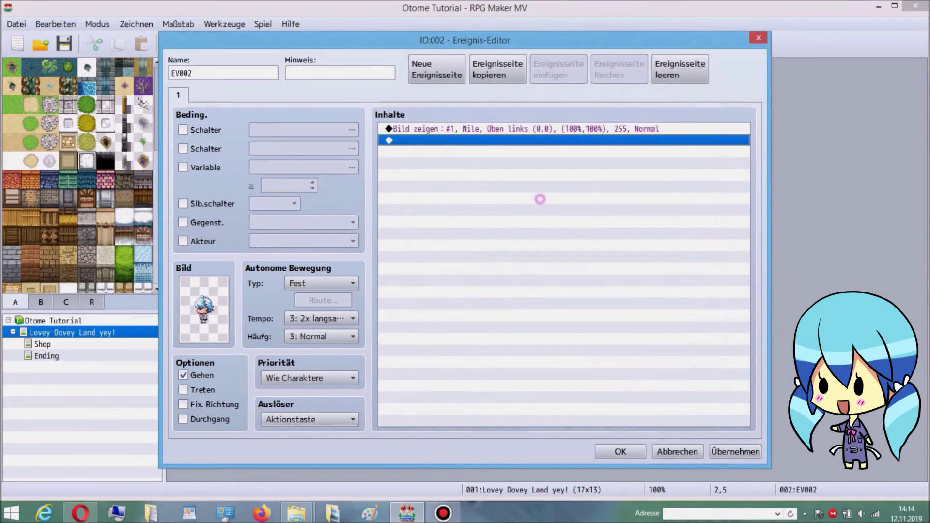
pyautogui.doubleClick(542, 199)
# Step: Add the message 'Hey Amy! Don't you just find Scarecrows terrifying?' after the picture
pyautogui.click(426, 98)
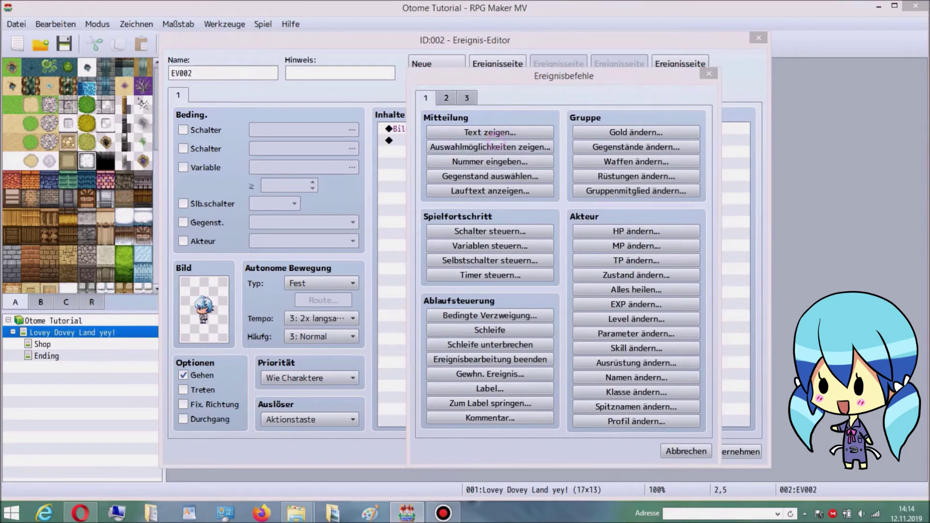
pyautogui.click(490, 147)
pyautogui.press('Escape')
pyautogui.click(490, 132)
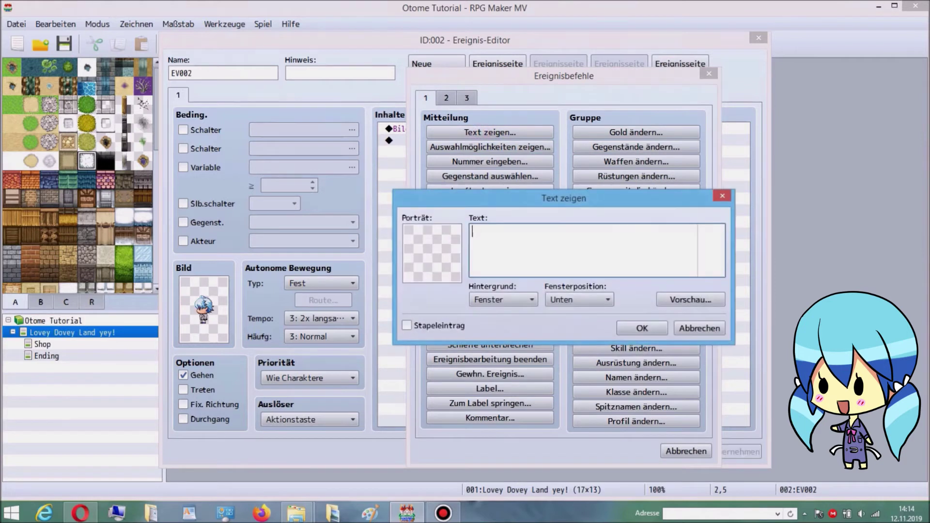
pyautogui.write("Hey Amy! Don't you just")
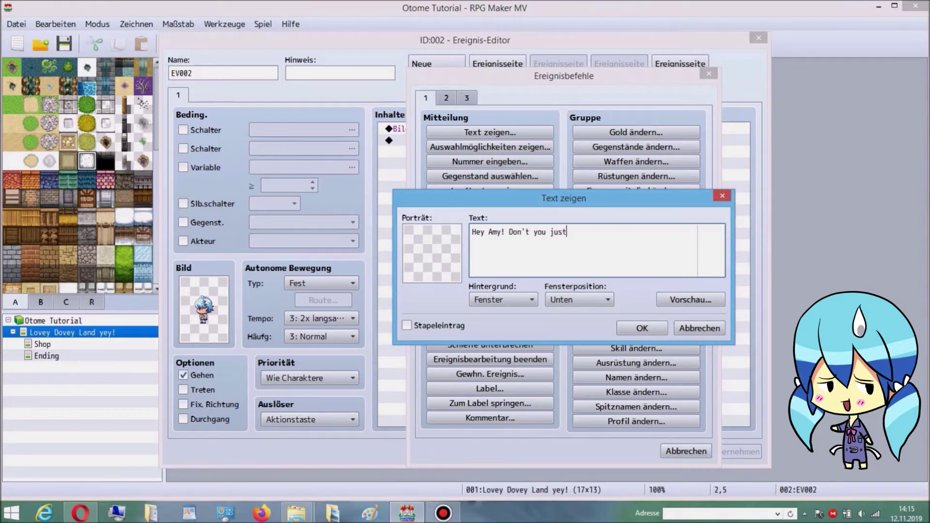
pyautogui.write(' find Scarecrow')
pyautogui.write('s terrify')
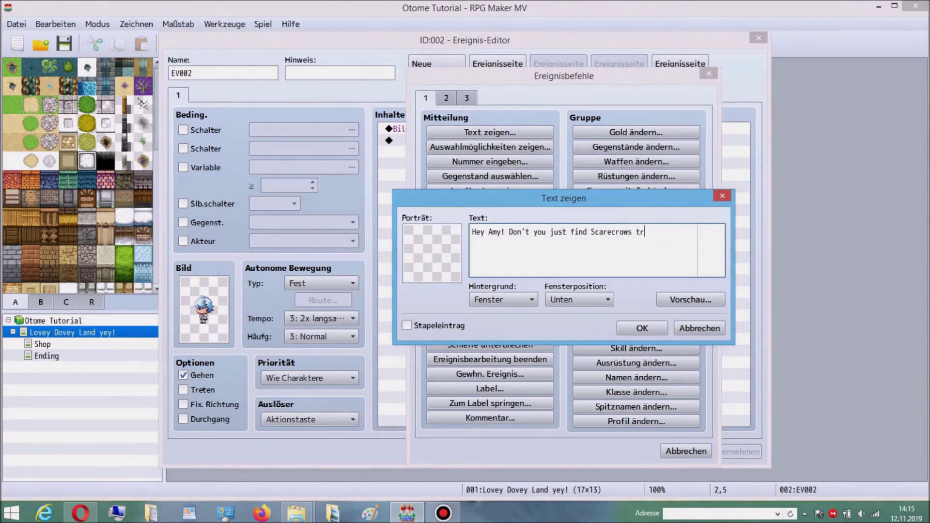
pyautogui.write('ing?')
pyautogui.click(642, 328)
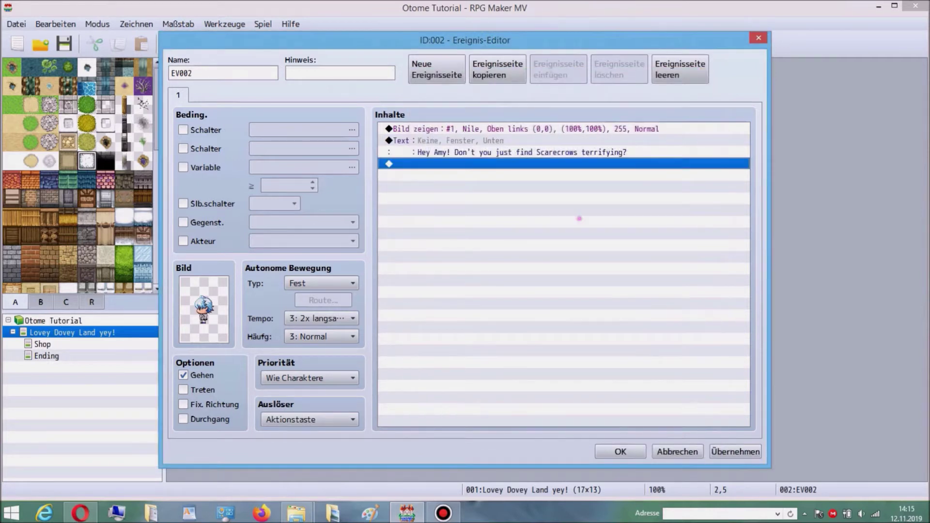
pyautogui.doubleClick(580, 218)
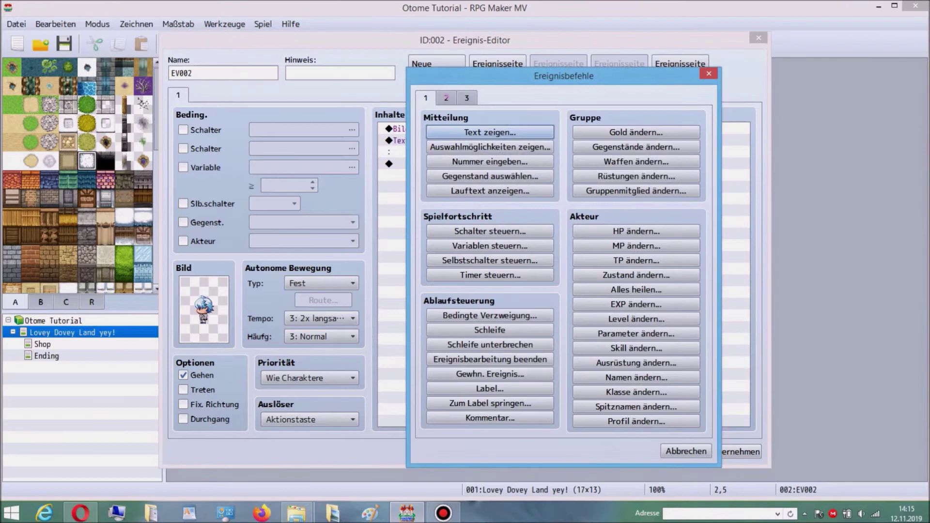
# Step: Add an Erase Picture #1 command after the message
pyautogui.click(446, 97)
pyautogui.click(491, 417)
pyautogui.click(535, 299)
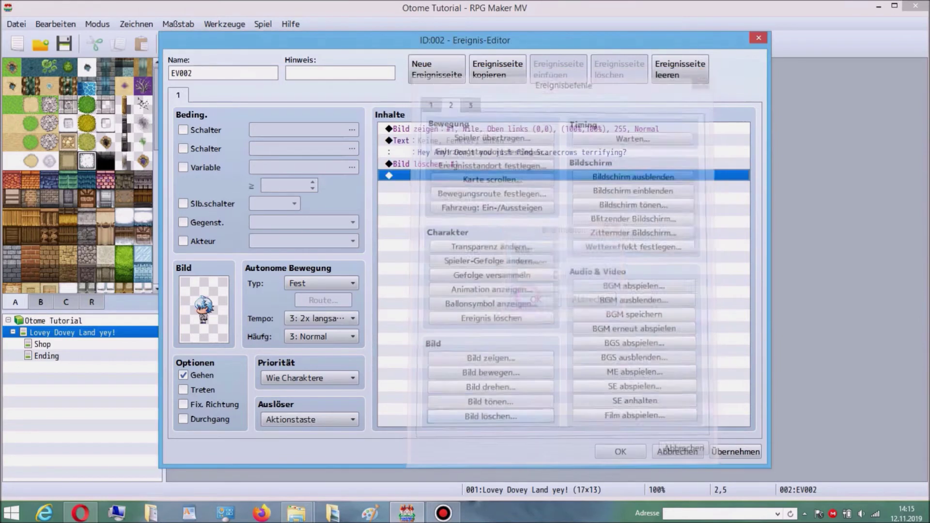
# Step: Add a Select Item command storing a regular item in variable 0001, named Gift
pyautogui.doubleClick(524, 193)
pyautogui.click(467, 98)
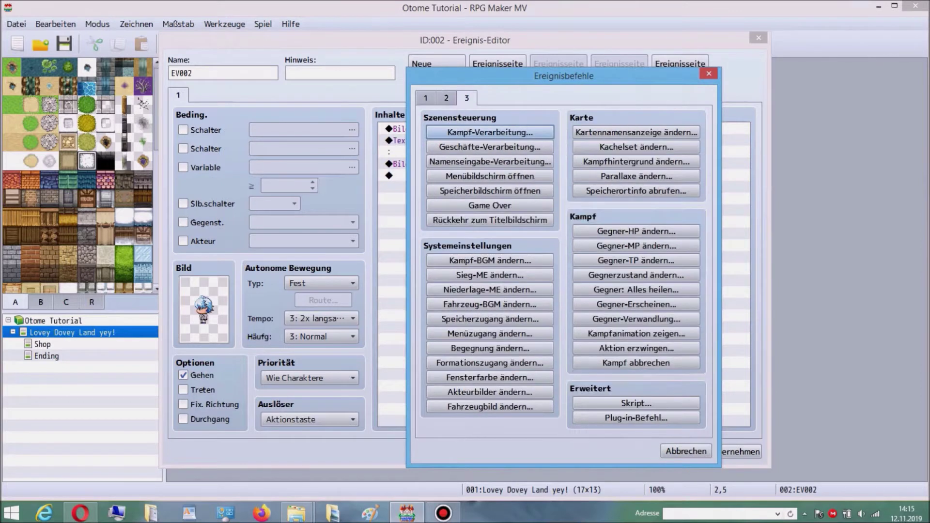
pyautogui.click(426, 98)
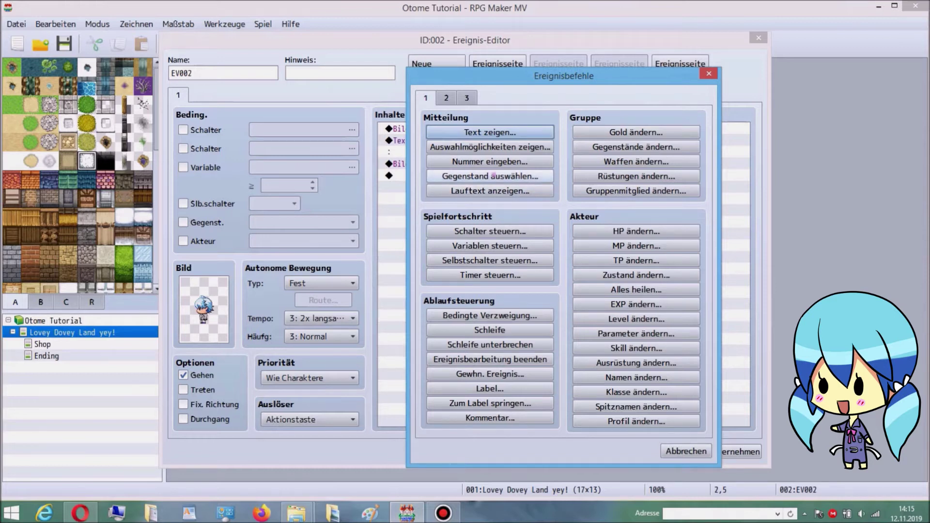
pyautogui.click(491, 176)
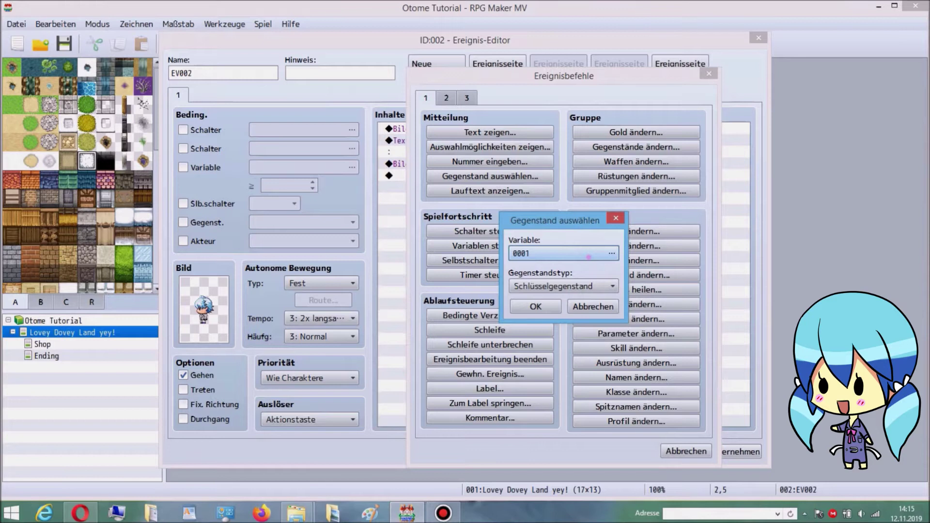
pyautogui.click(589, 257)
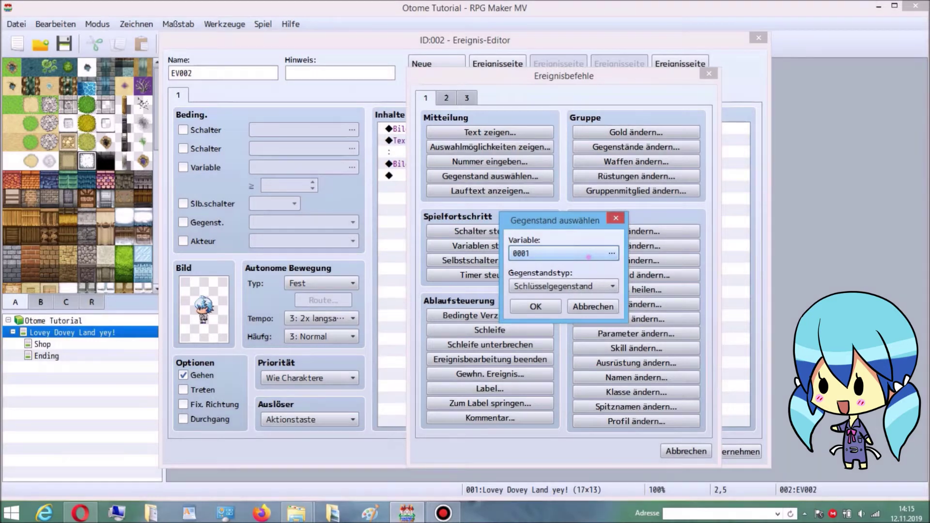
pyautogui.click(626, 387)
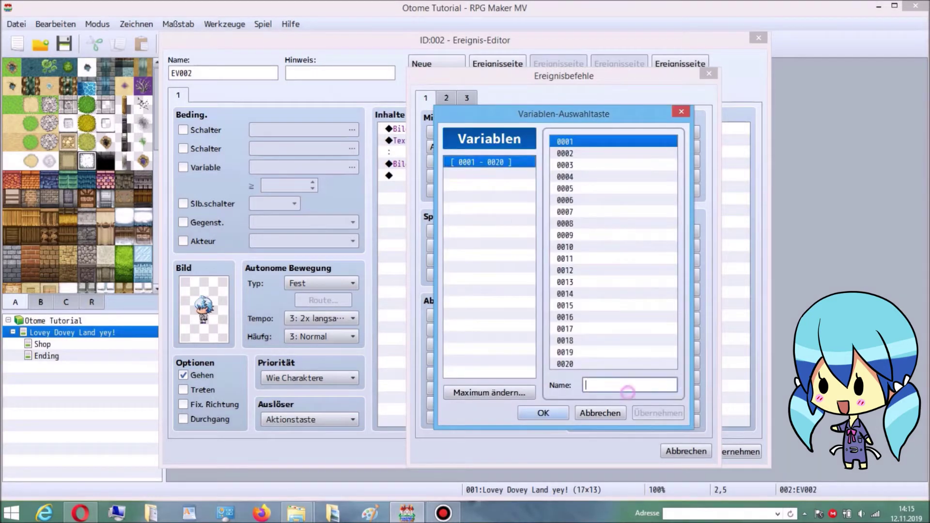
pyautogui.write('Gift')
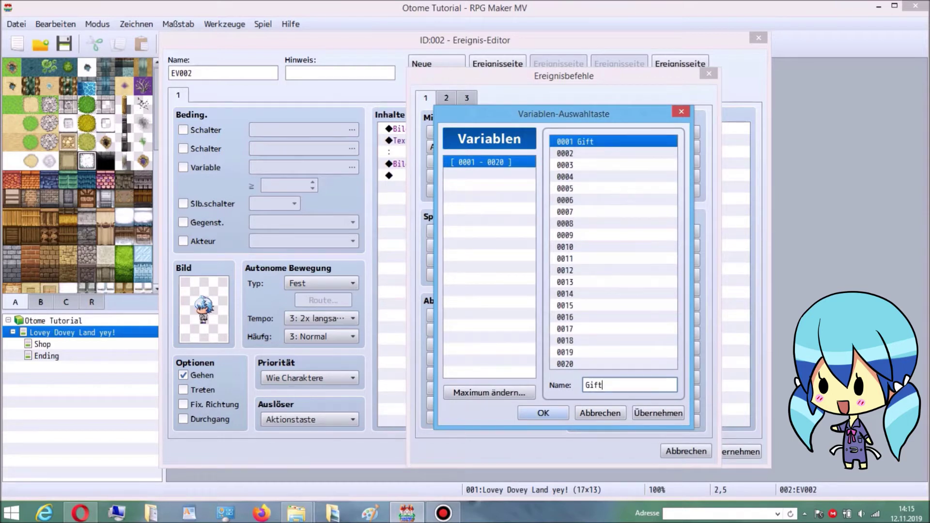
pyautogui.click(543, 413)
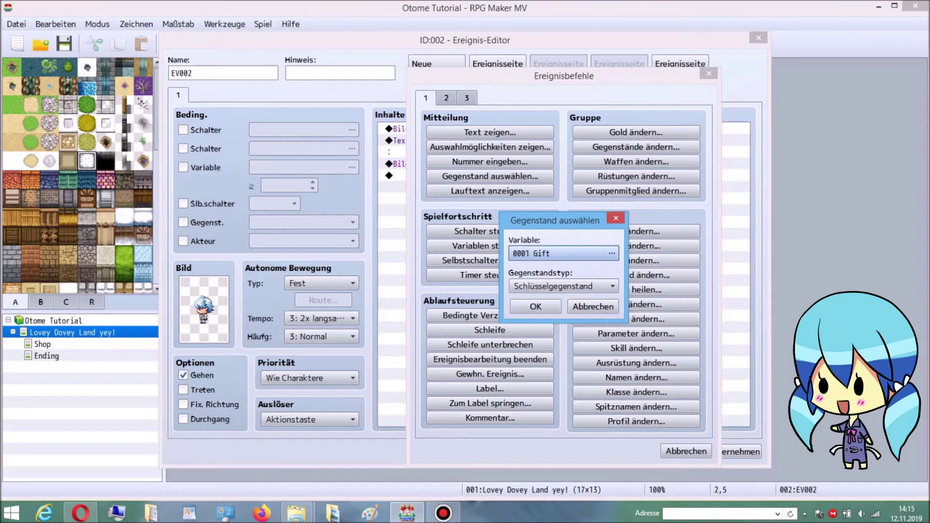
pyautogui.click(562, 286)
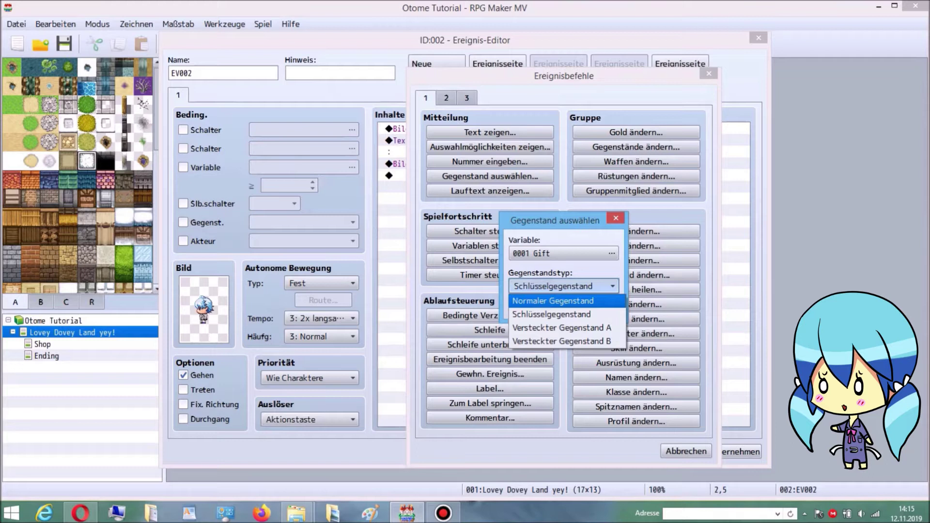
pyautogui.click(553, 301)
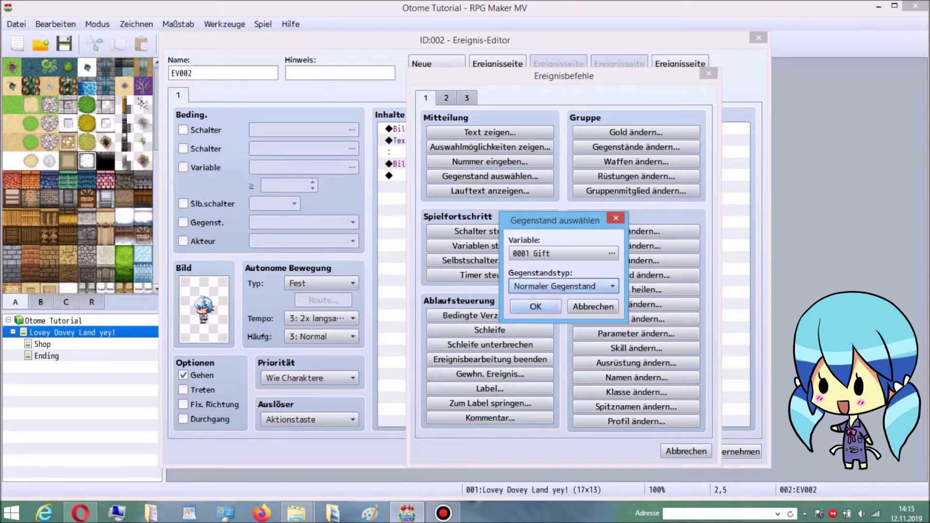
pyautogui.click(533, 305)
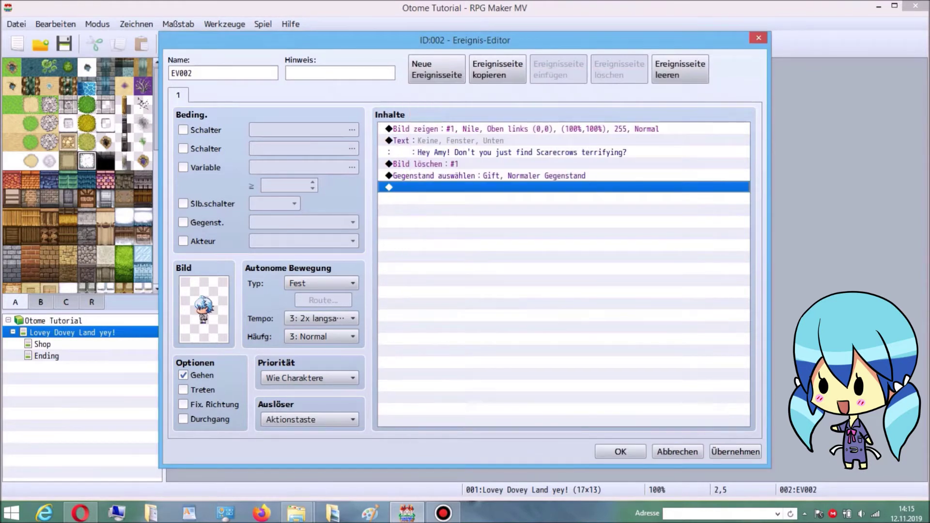
# Step: Save Nile's event and the project, then open shopkeeper event EV001 on the Shop map
pyautogui.click(621, 452)
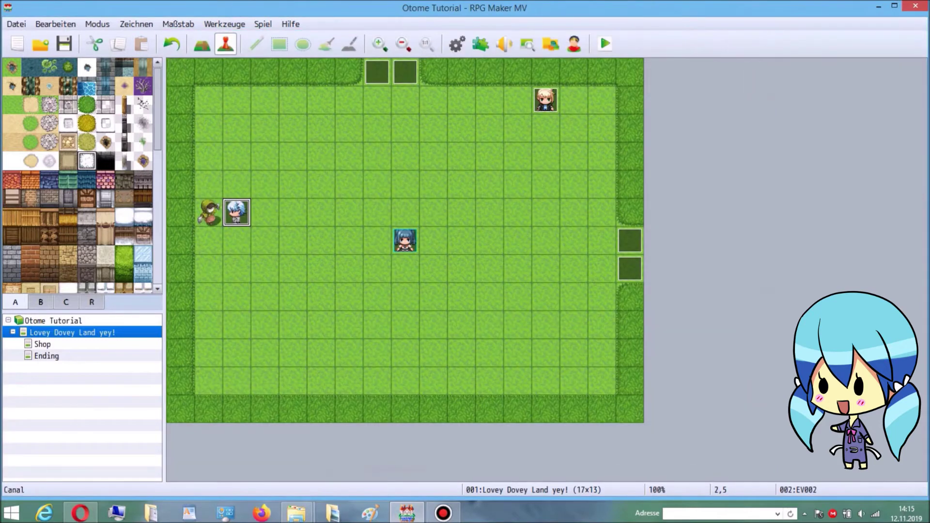
pyautogui.click(64, 43)
pyautogui.click(60, 343)
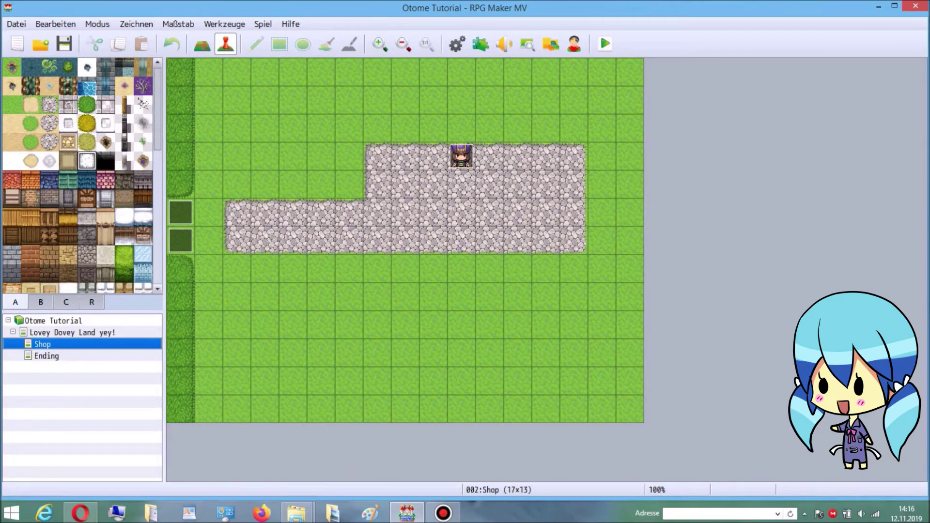
pyautogui.click(461, 156)
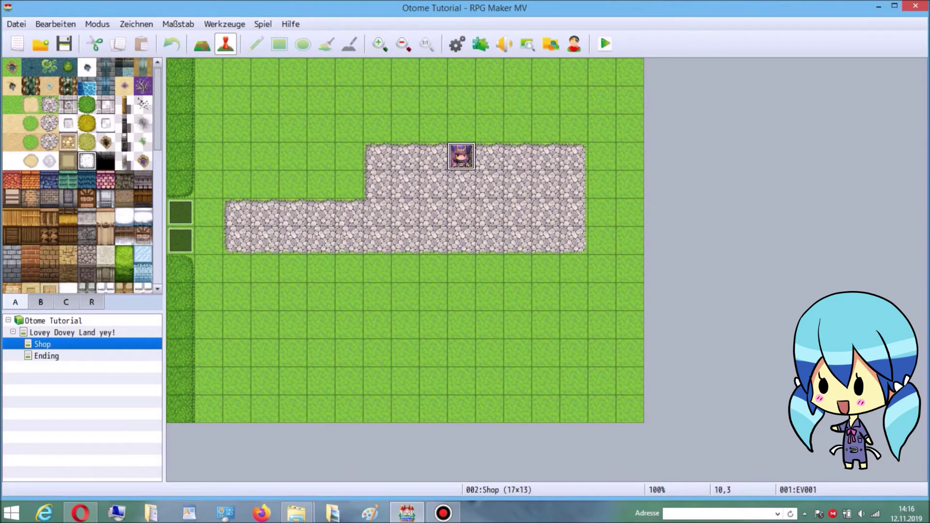
pyautogui.doubleClick(462, 156)
# Step: Add a Shop Processing command with Special Controller as its first goods
pyautogui.doubleClick(546, 226)
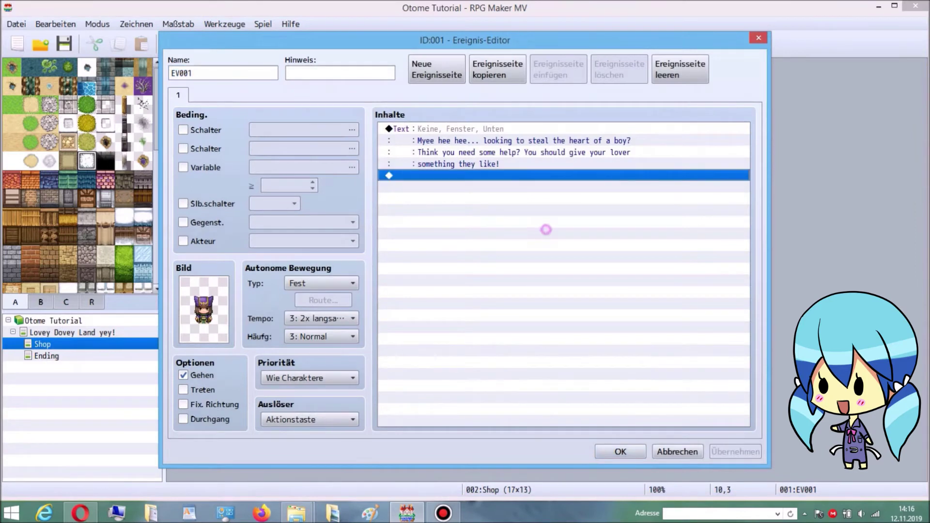
pyautogui.click(466, 97)
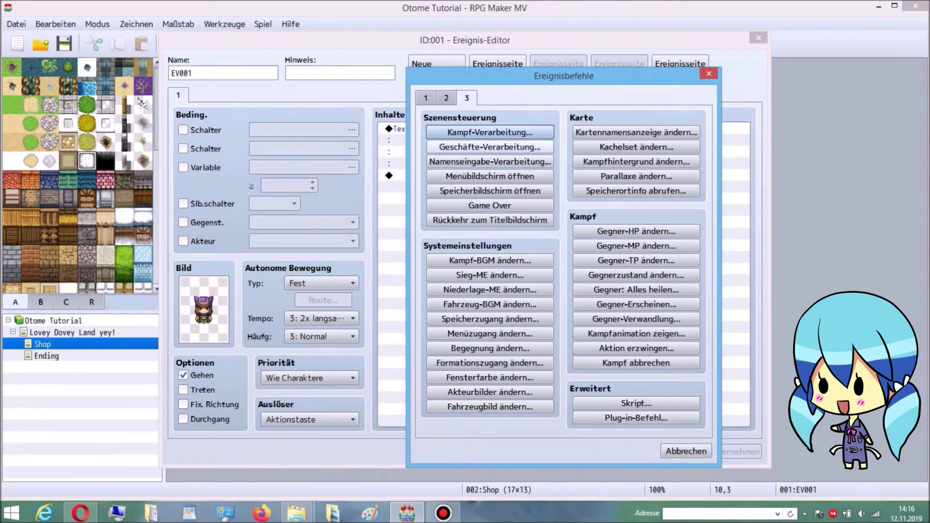
pyautogui.click(484, 145)
pyautogui.doubleClick(575, 224)
pyautogui.click(565, 213)
pyautogui.click(565, 212)
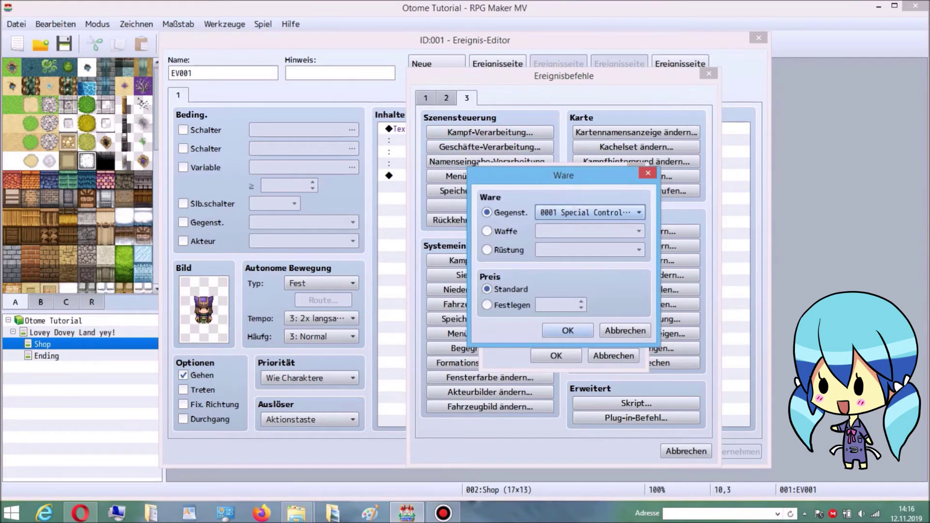
pyautogui.press('Return')
# Step: Add Blue Microphone, Beast and Poop as further shop goods
pyautogui.doubleClick(555, 252)
pyautogui.click(557, 210)
pyautogui.click(581, 240)
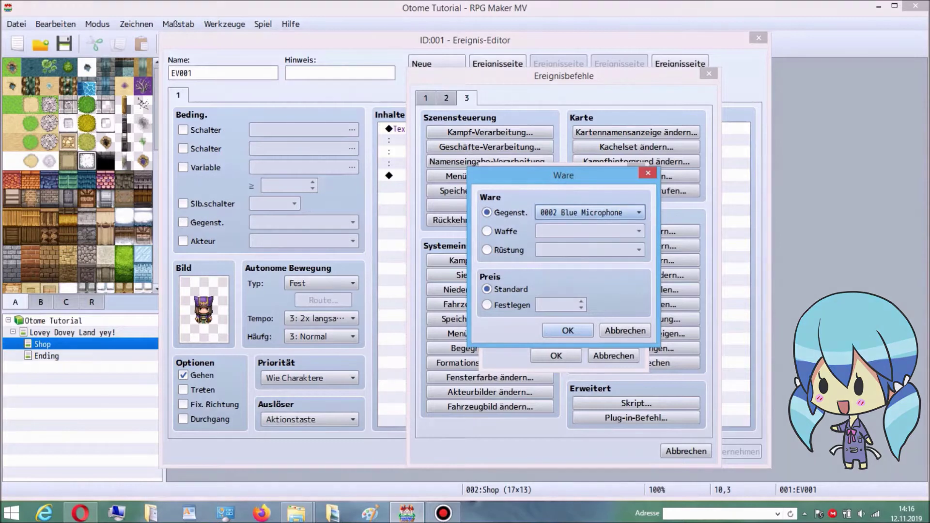
pyautogui.click(568, 330)
pyautogui.doubleClick(555, 226)
pyautogui.click(589, 214)
pyautogui.click(581, 251)
pyautogui.click(568, 330)
pyautogui.doubleClick(555, 238)
pyautogui.click(589, 212)
pyautogui.click(580, 263)
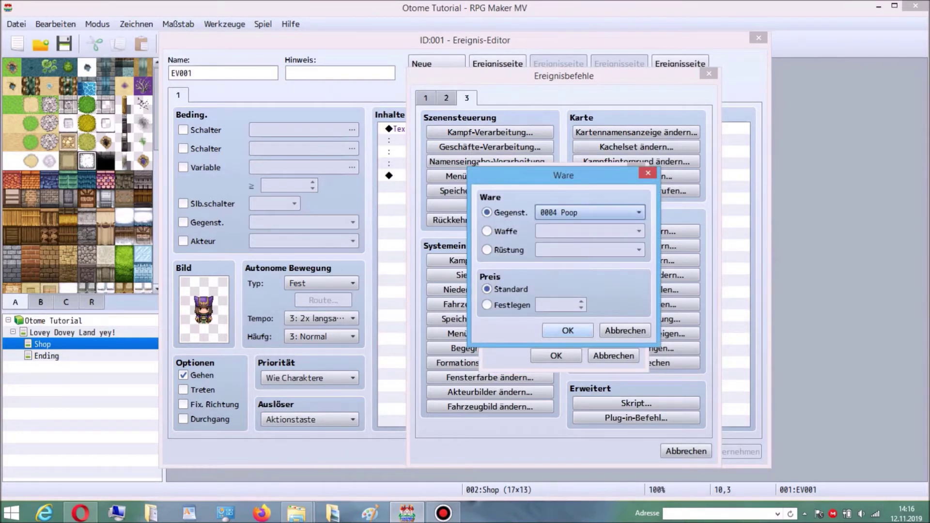
pyautogui.click(567, 330)
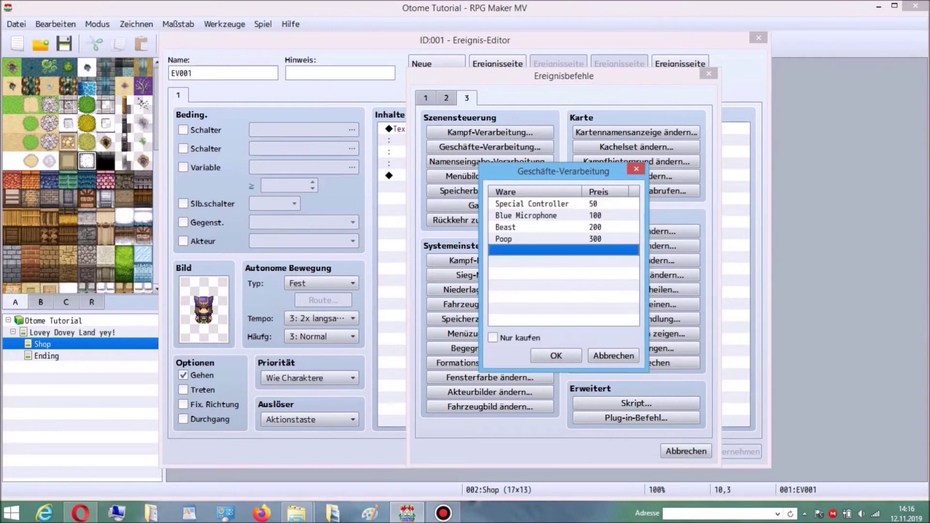
# Step: Set fixed prices of 0 for Special Controller and Blue Microphone
pyautogui.click(545, 203)
pyautogui.doubleClick(546, 204)
pyautogui.click(487, 305)
pyautogui.write('0')
pyautogui.click(568, 330)
pyautogui.click(526, 215)
pyautogui.doubleClick(526, 215)
pyautogui.click(487, 304)
pyautogui.write('0')
pyautogui.click(567, 330)
# Step: Price Beast and Poop at 0, then close the shop event and save the project
pyautogui.doubleClick(505, 227)
pyautogui.click(487, 304)
pyautogui.write('0')
pyautogui.click(568, 330)
pyautogui.click(505, 239)
pyautogui.doubleClick(505, 239)
pyautogui.click(487, 304)
pyautogui.write('0')
pyautogui.click(568, 331)
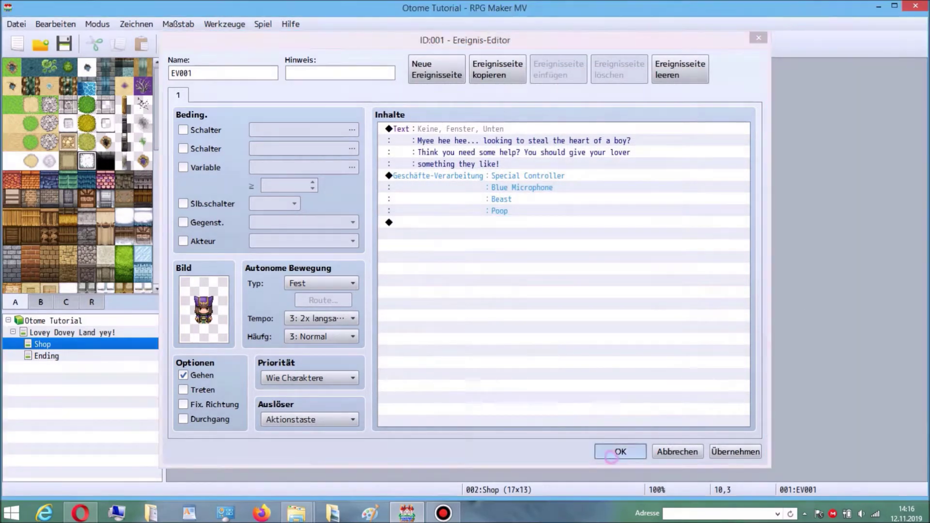
pyautogui.click(613, 455)
pyautogui.click(63, 44)
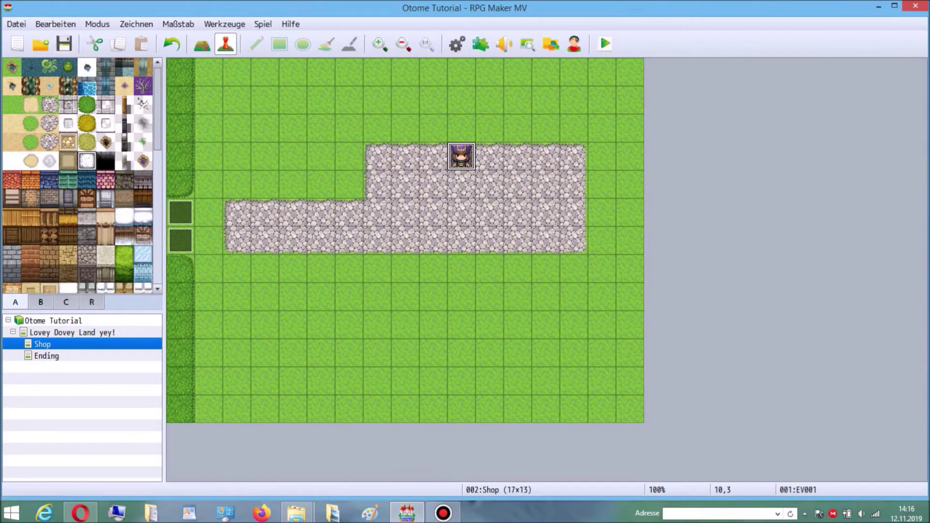
# Step: Switch to the Lovey Dovey Land yey! map and reopen Nile's event EV002
pyautogui.click(73, 332)
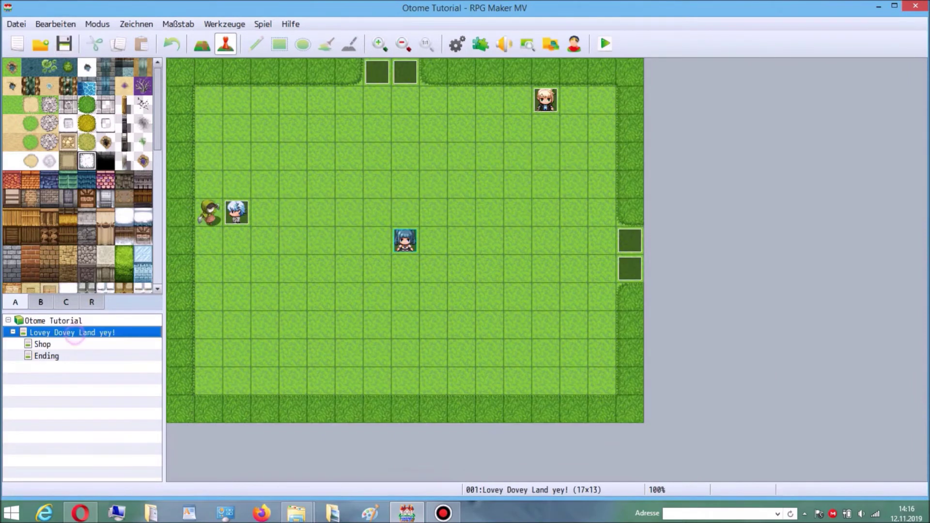
pyautogui.doubleClick(237, 211)
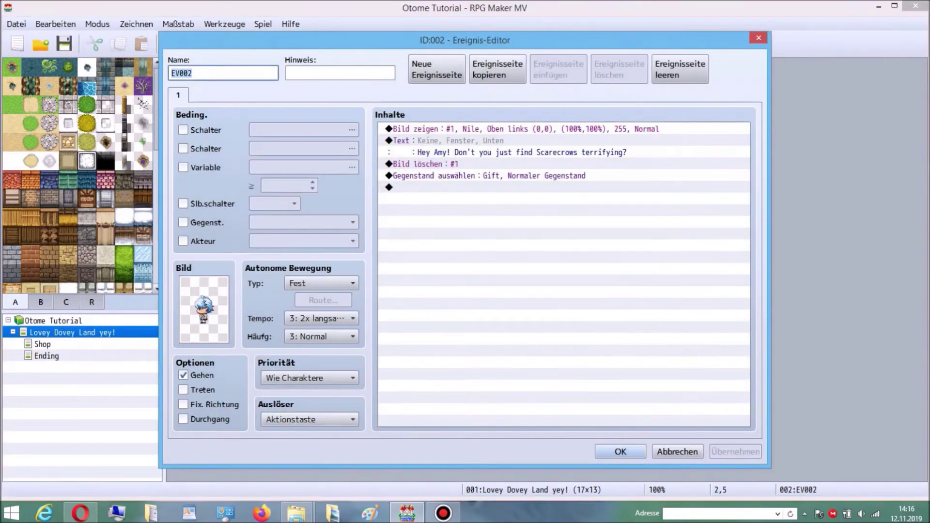
pyautogui.click(524, 245)
pyautogui.doubleClick(525, 244)
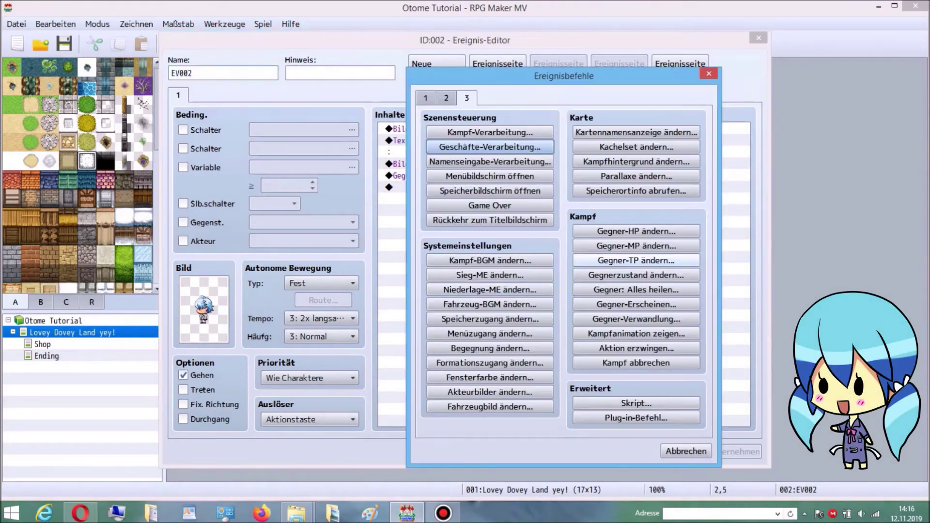
pyautogui.click(709, 74)
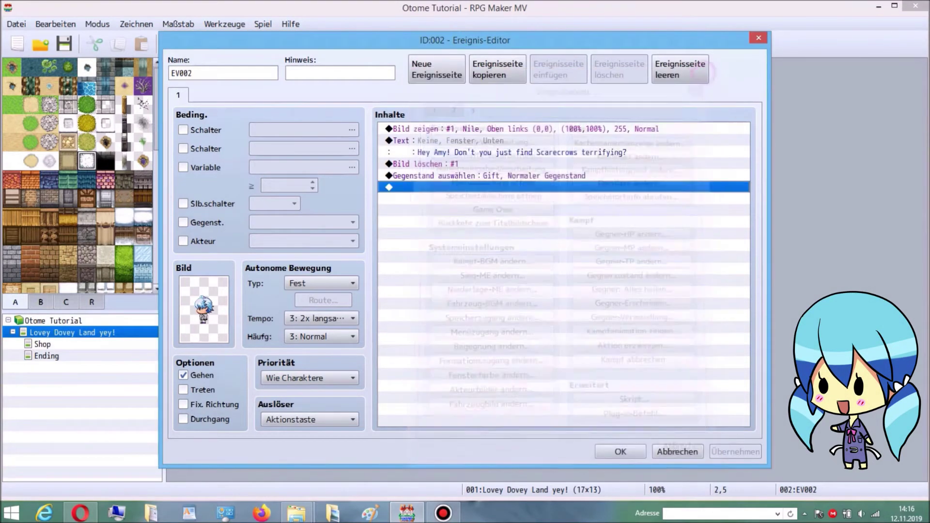
# Step: Review the Gift item selection unchanged, then bring up the command list for the last line
pyautogui.doubleClick(490, 176)
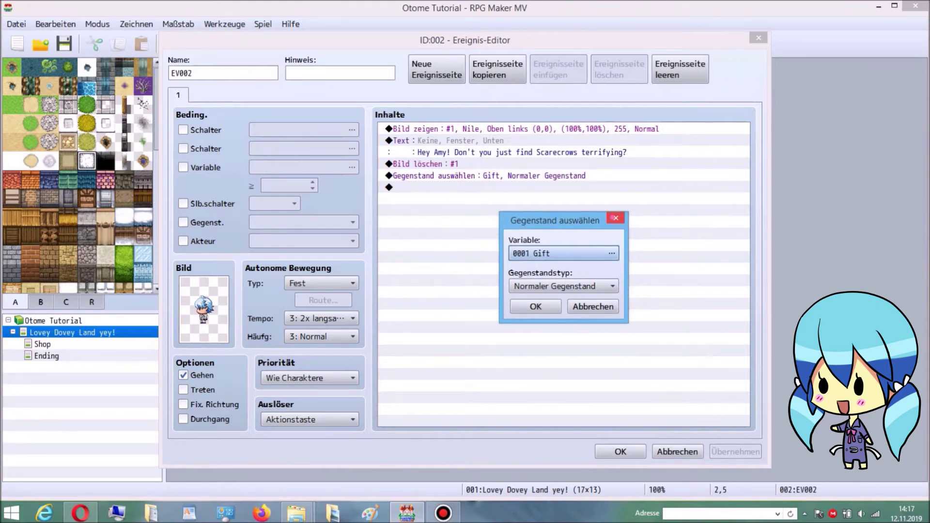
pyautogui.press('Return')
pyautogui.doubleClick(504, 188)
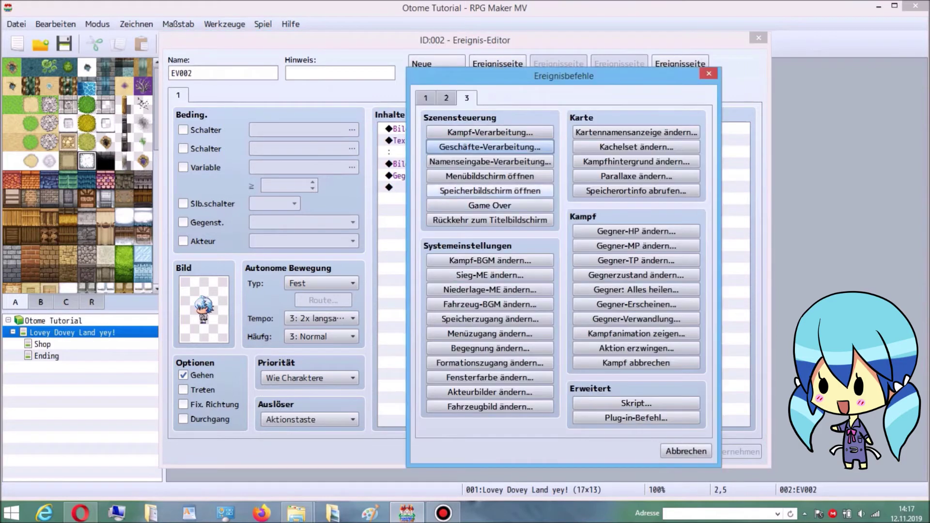
pyautogui.click(426, 97)
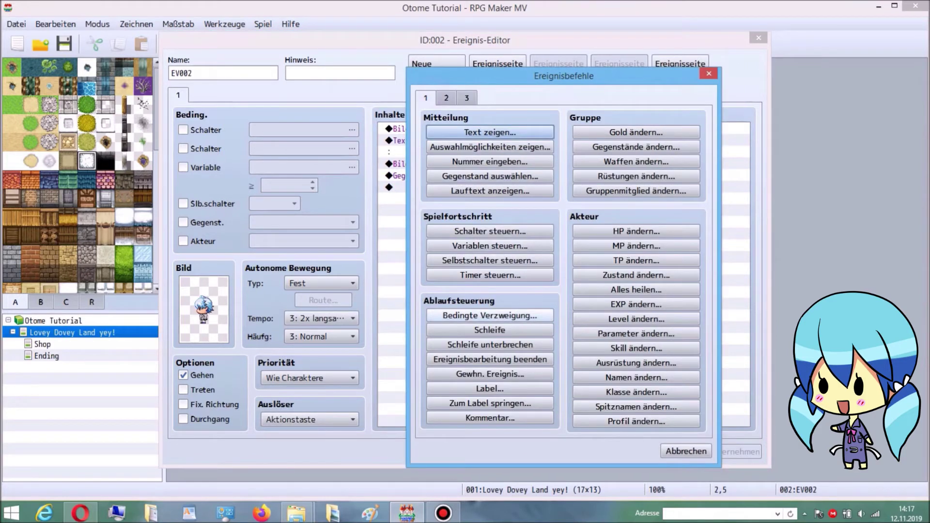
# Step: Add a conditional branch testing variable 0001 Gift = constant 1, with an Else branch
pyautogui.click(477, 315)
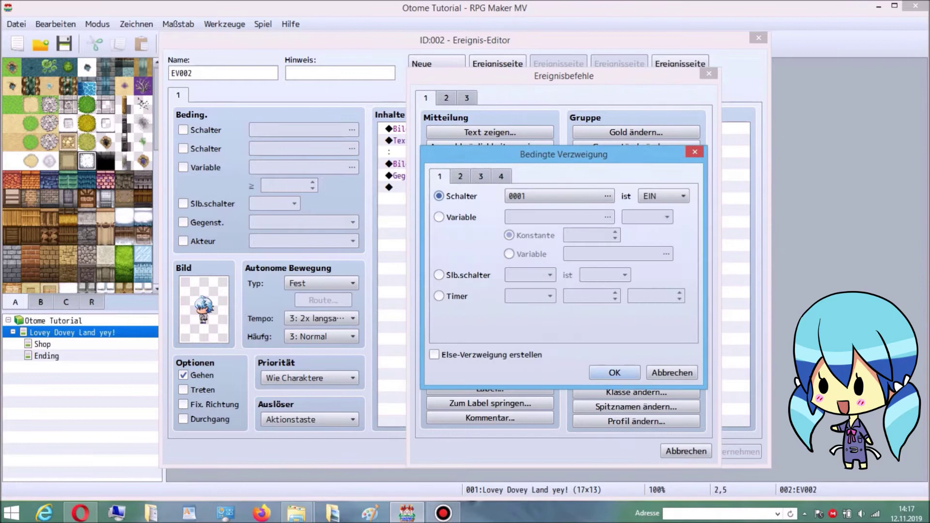
pyautogui.click(456, 218)
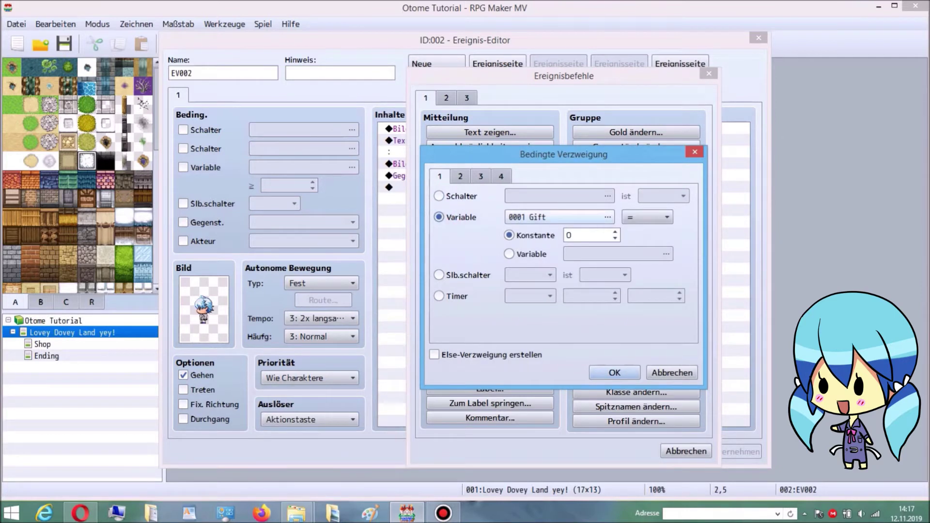
pyautogui.click(566, 217)
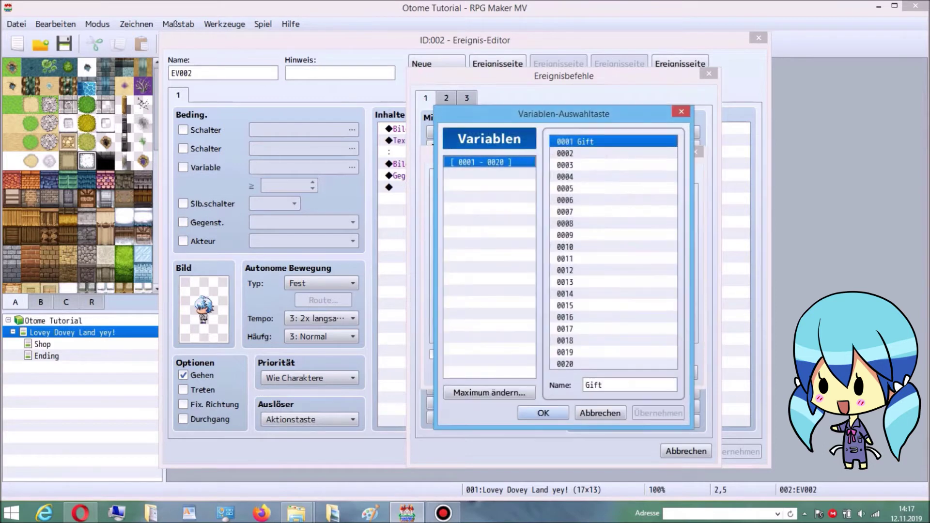
pyautogui.press('Return')
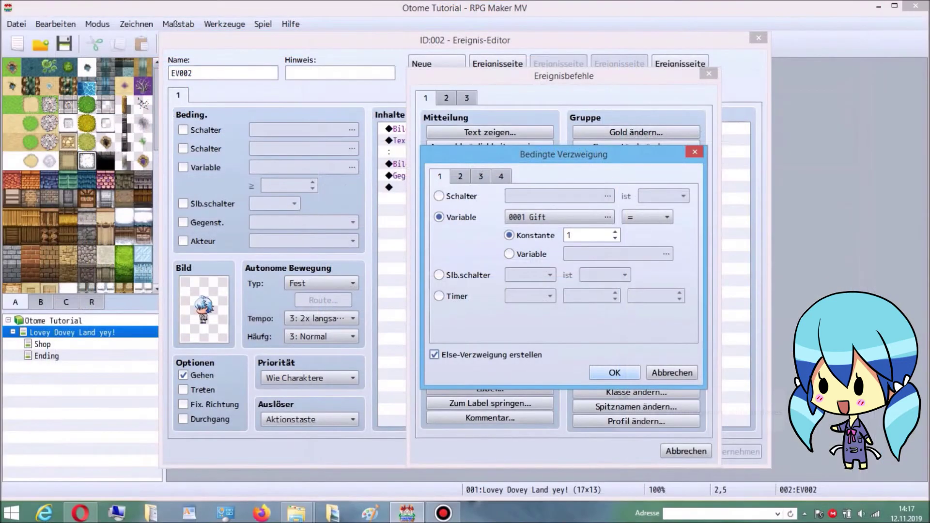
pyautogui.click(615, 373)
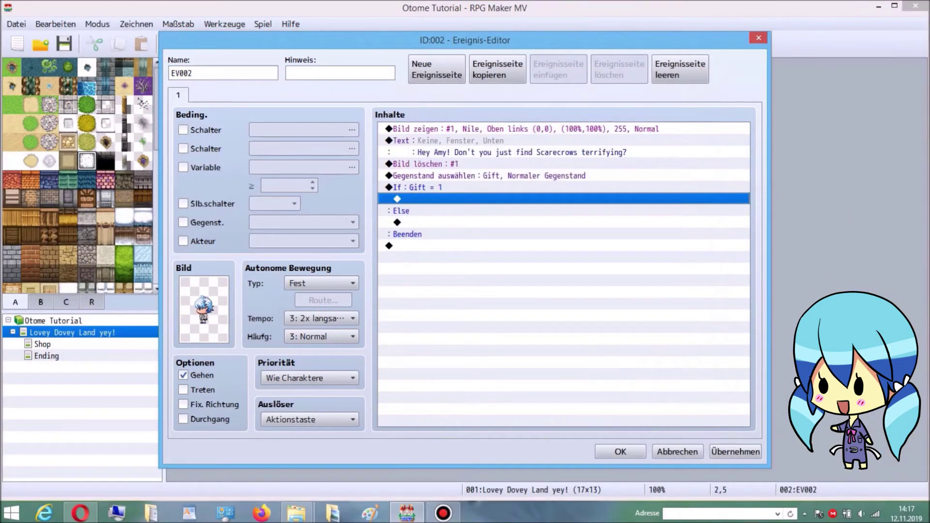
pyautogui.click(458, 188)
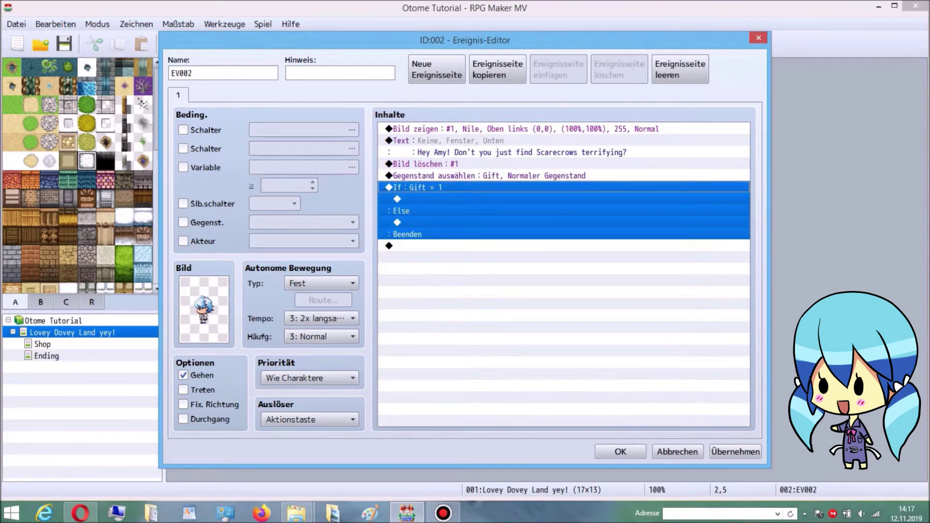
# Step: Copy the show-picture, text and erase-picture commands into the If Gift = 1 branch
pyautogui.doubleClick(428, 200)
pyautogui.press('Escape')
pyautogui.click(472, 129)
pyautogui.moveTo(473, 129); pyautogui.dragTo(476, 164)
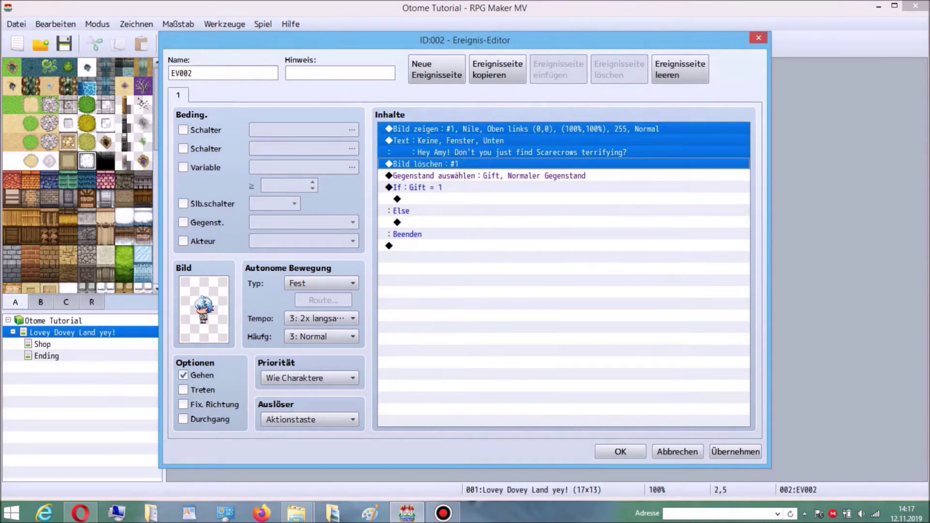
pyautogui.hotkey('ctrl', 'c')
pyautogui.click(397, 199)
pyautogui.hotkey('ctrl', 'v')
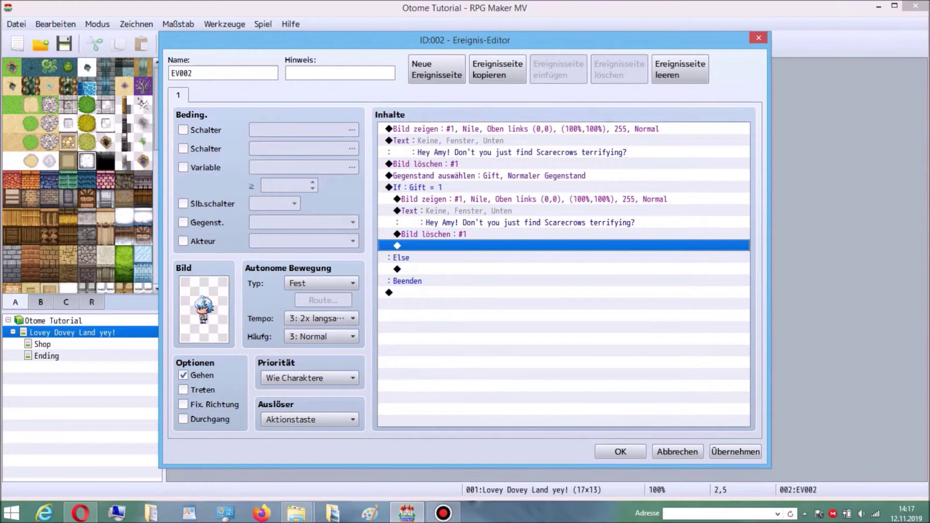
# Step: Replace the pasted text with 'Woah! A new controller!? Is that really for me?' / 'Awesome! Thank you so much!'
pyautogui.click(518, 210)
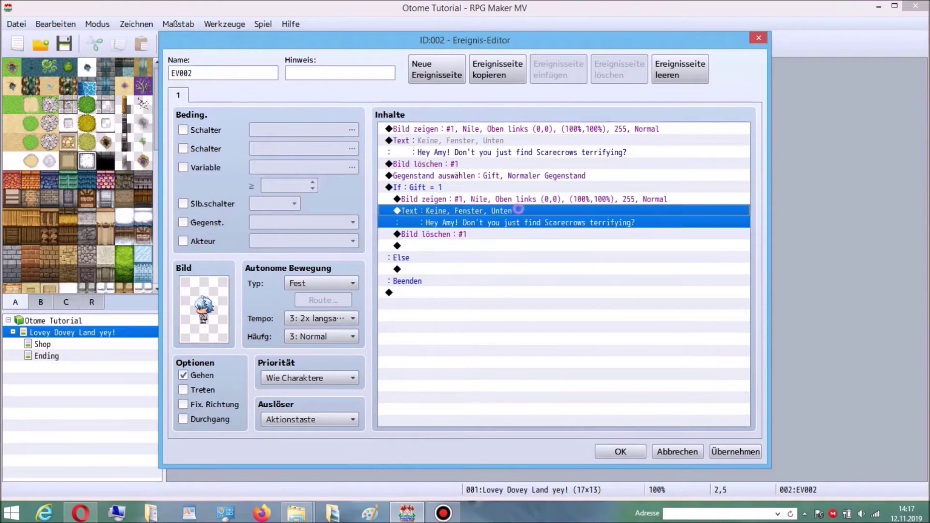
pyautogui.press('Return')
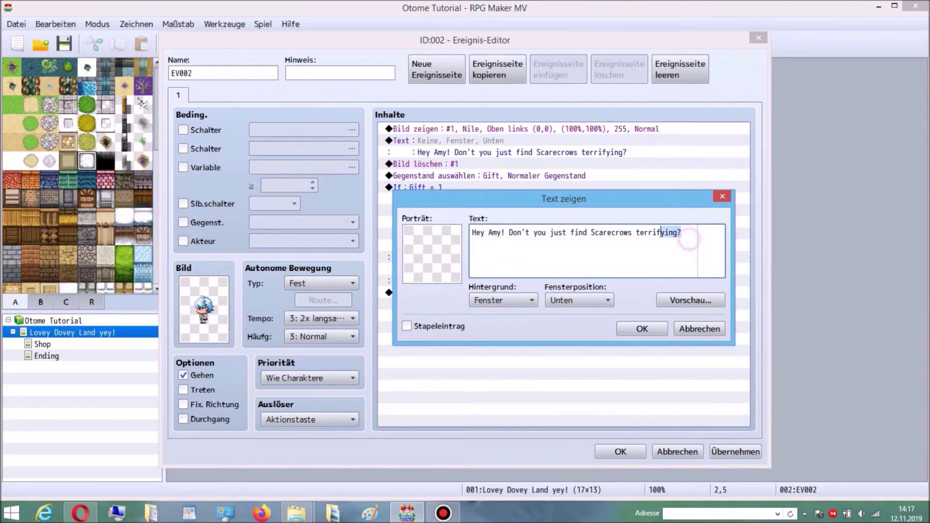
pyautogui.moveTo(683, 233); pyautogui.dragTo(472, 233)
pyautogui.moveTo(543, 198); pyautogui.dragTo(187, 174)
pyautogui.press('BackSpace')
pyautogui.write('Woa')
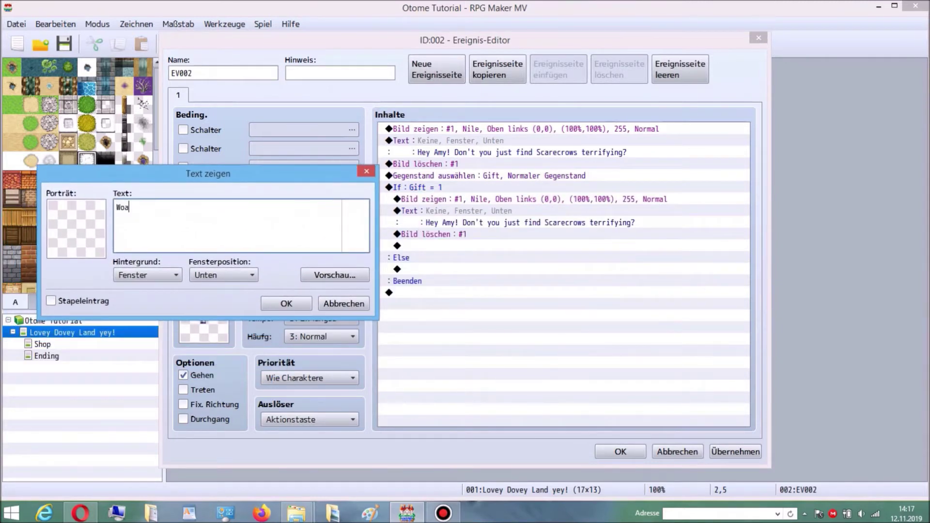
pyautogui.write('h! A new controller')
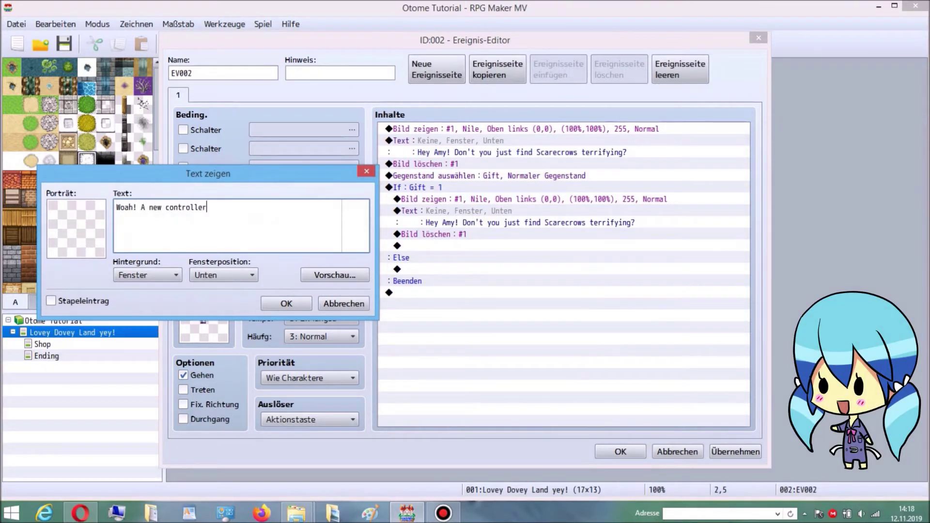
pyautogui.write('!? Is that really for m')
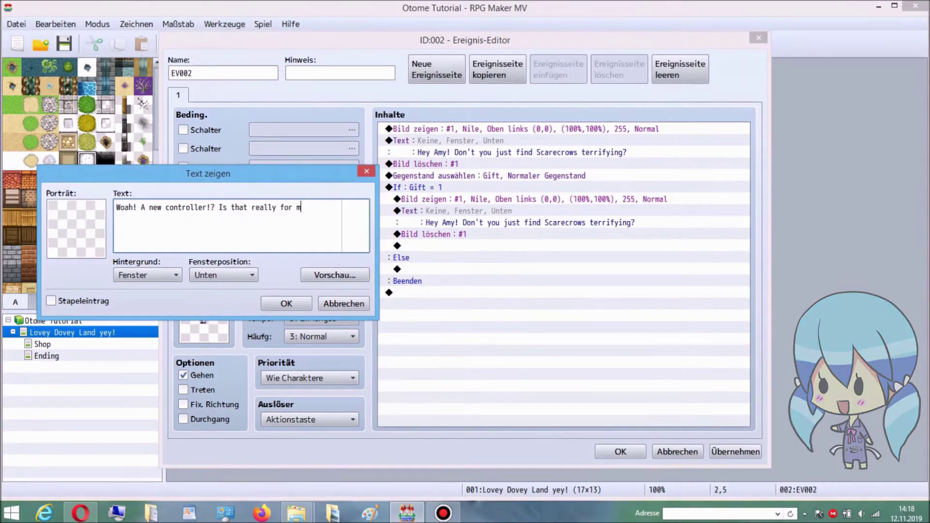
pyautogui.write('e?')
pyautogui.press('Return')
pyautogui.write('Awe')
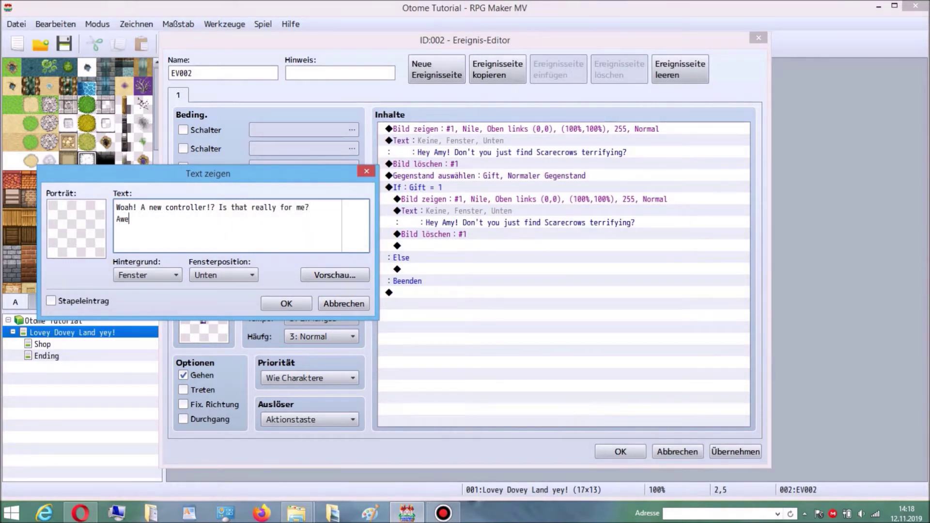
pyautogui.write('some! Thank you so much!')
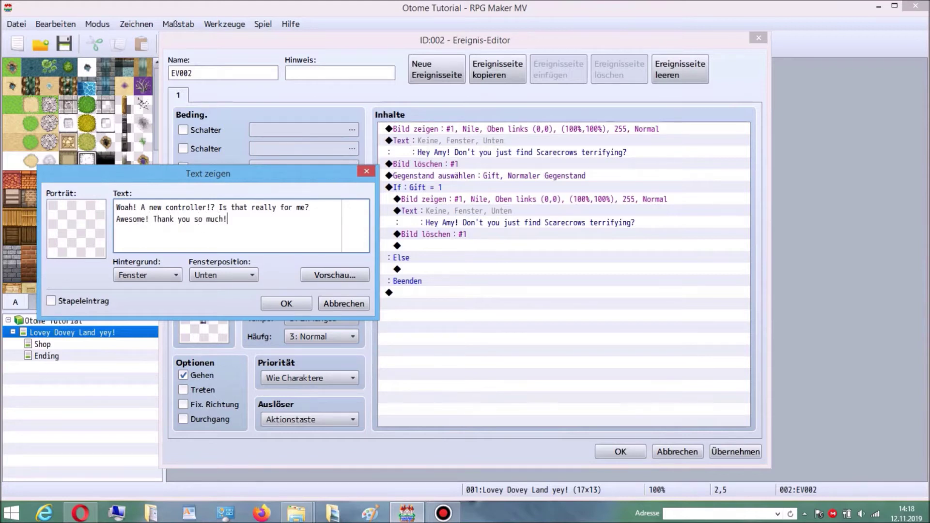
pyautogui.click(286, 304)
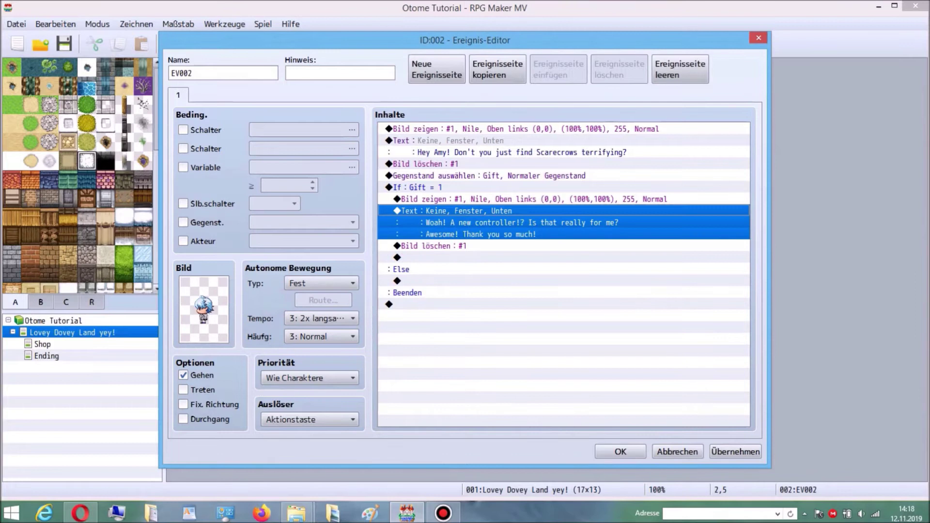
# Step: Start a Control Variables command in the branch and name variable 0002 'Nile_Relationship'
pyautogui.click(434, 246)
pyautogui.press('Insert')
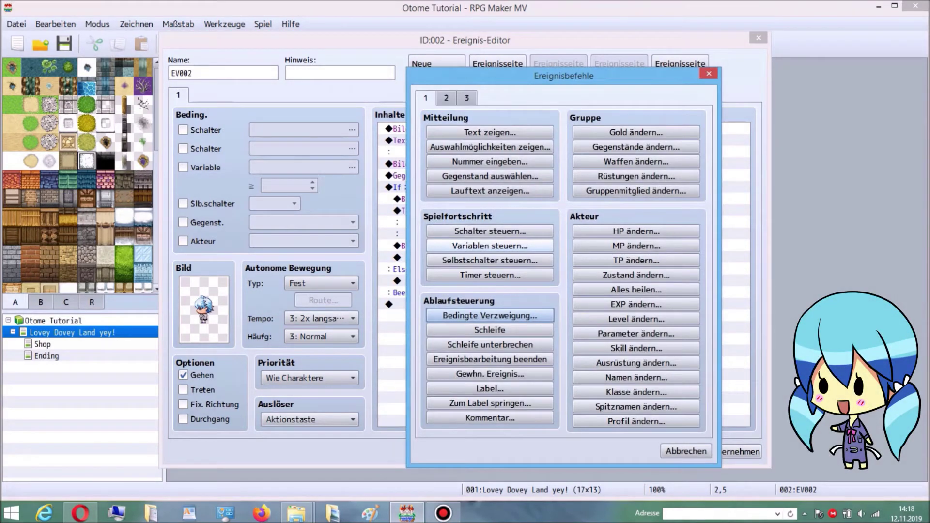
pyautogui.click(504, 246)
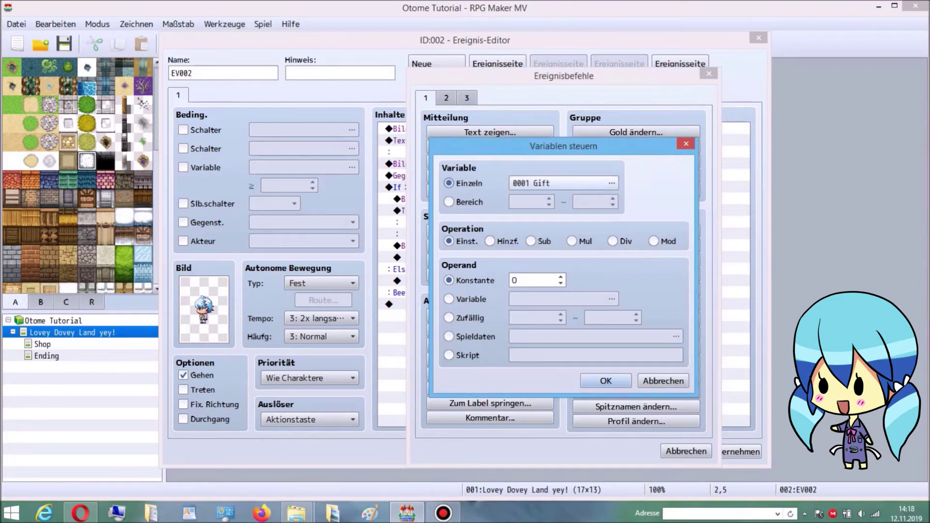
pyautogui.click(562, 183)
pyautogui.click(596, 153)
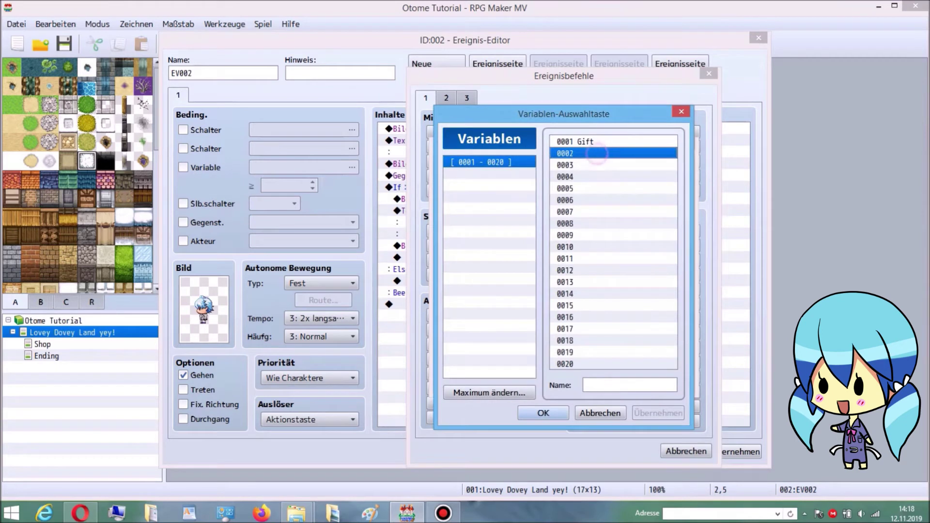
pyautogui.click(632, 384)
pyautogui.write('N')
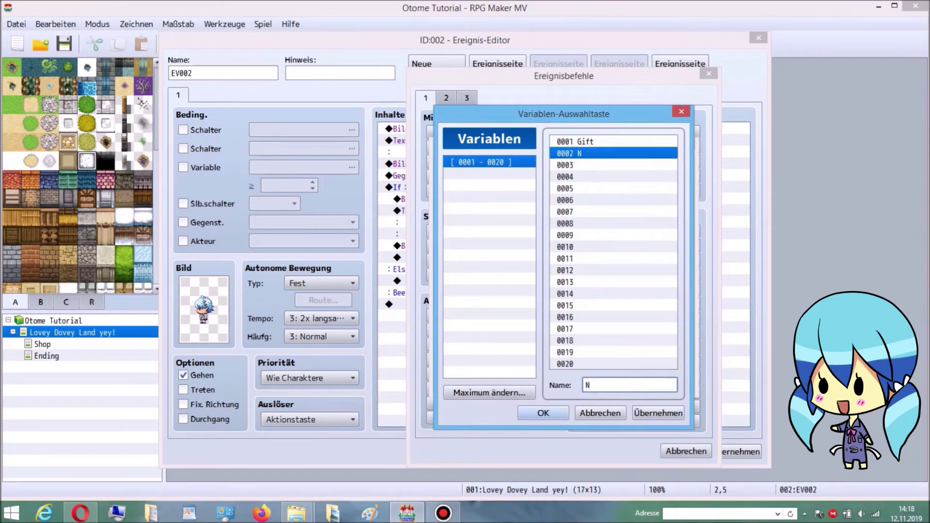
pyautogui.write('ile_Relationship')
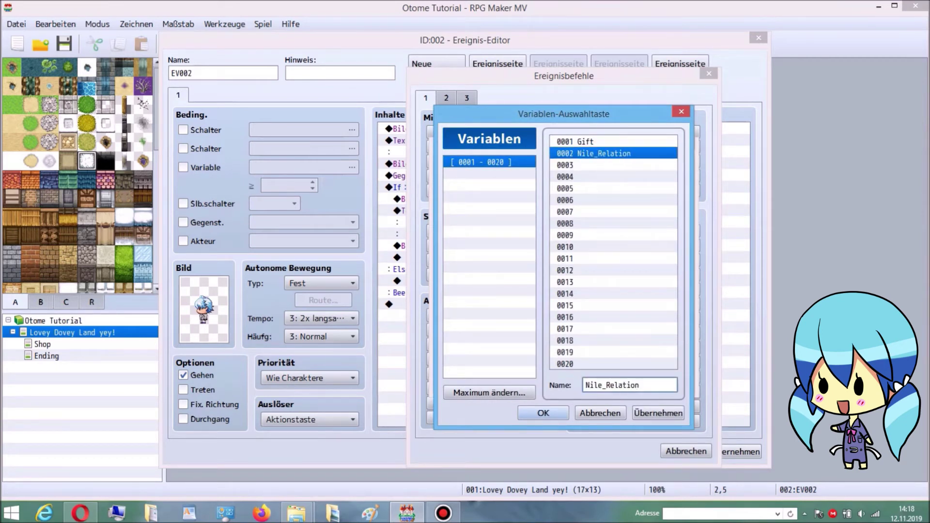